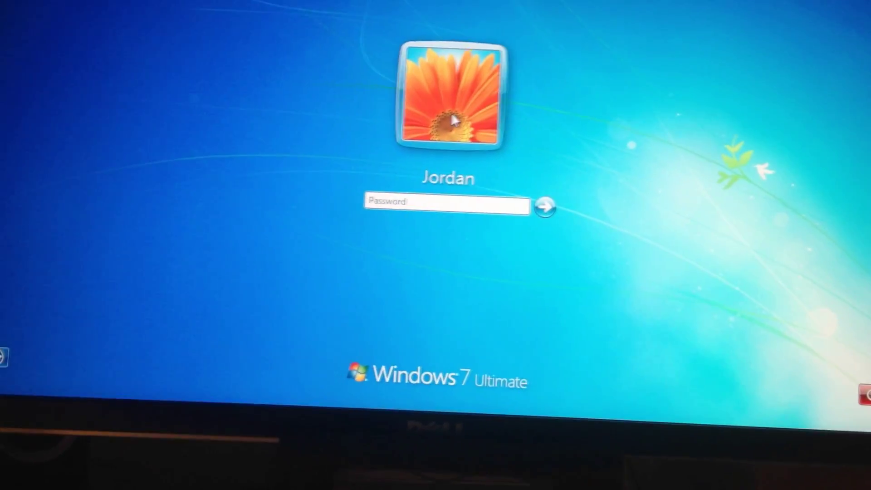
Log on to the user's account by entering its password
text(••)
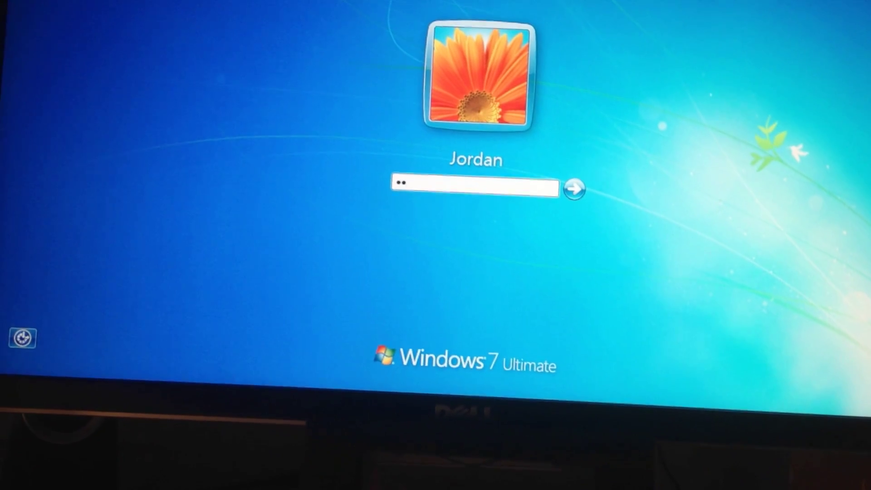
text(••••)
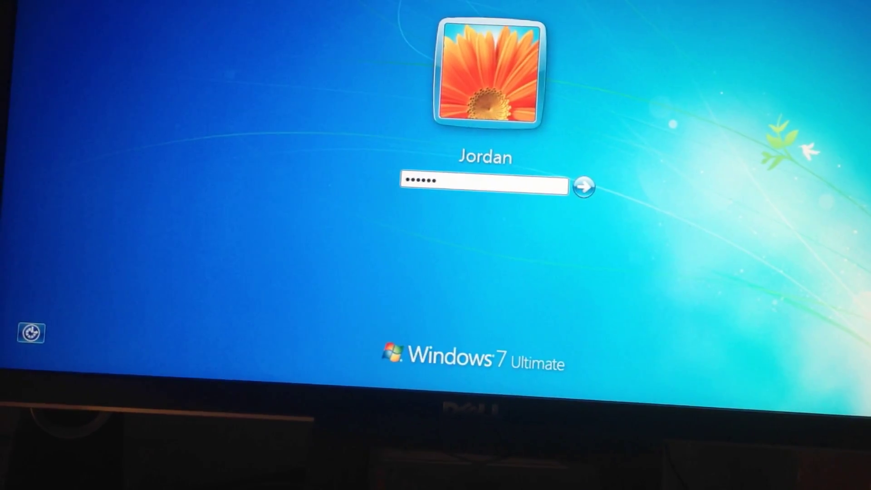
text(••••)
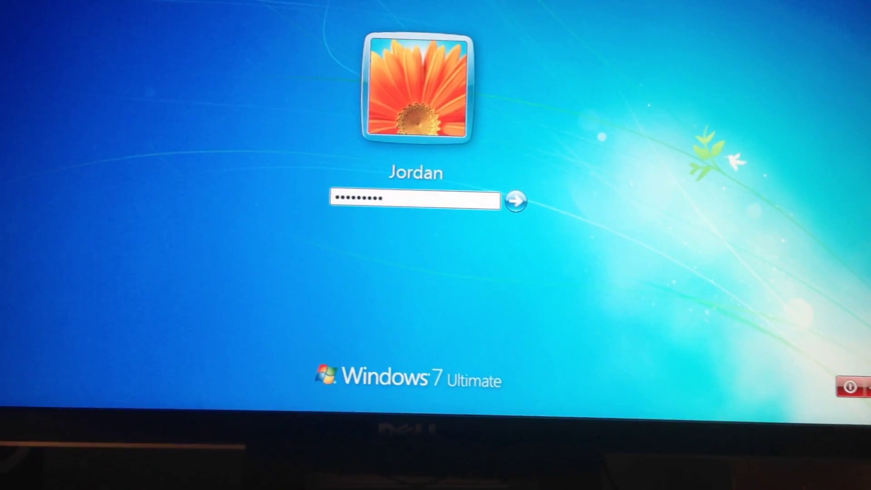
key(Return)
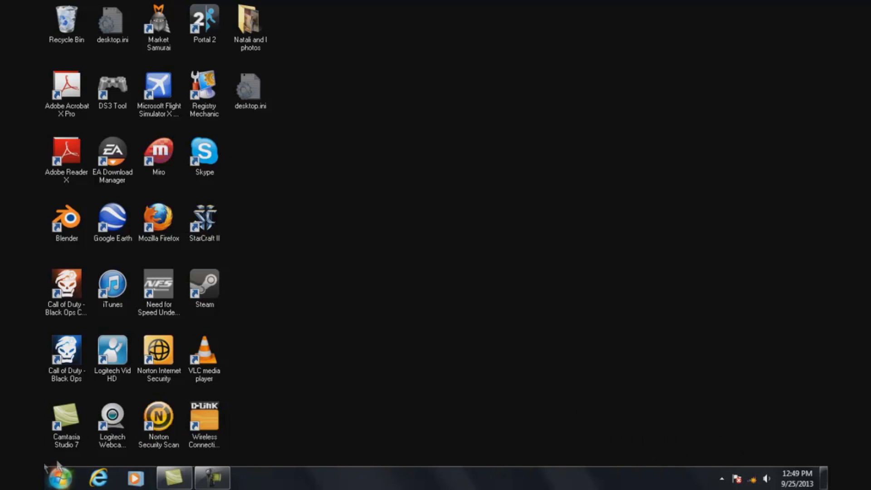
Search the Start menu for 'Regedit' and launch Registry Editor
click(61, 480)
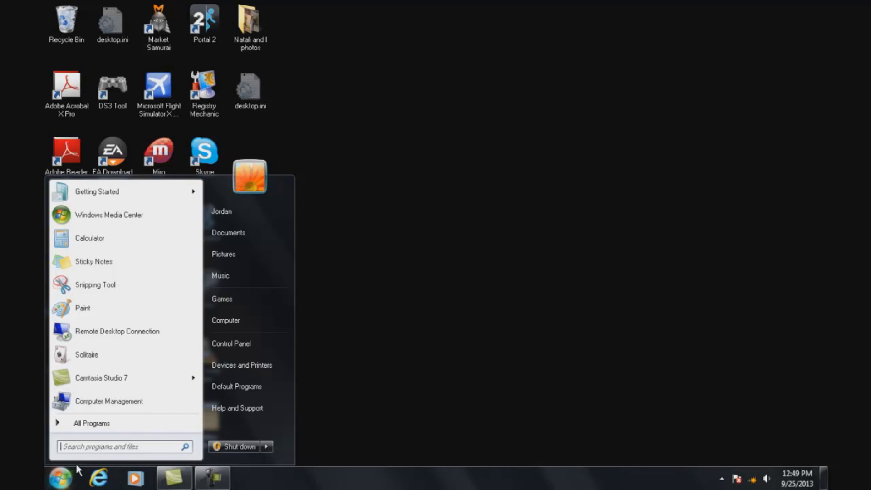
text(Re)
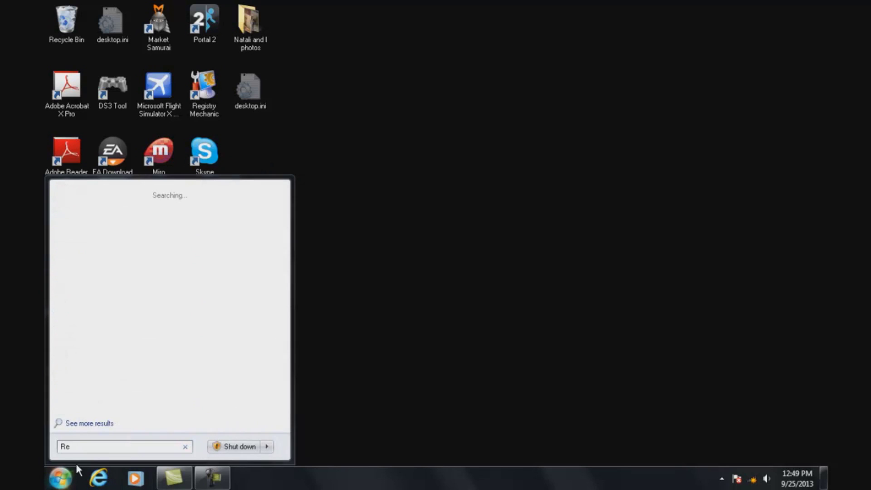
text(gedit)
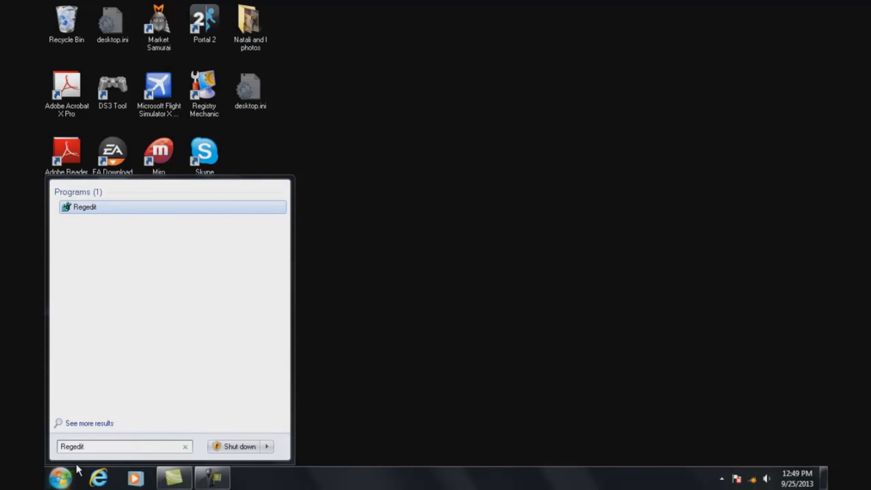
click(89, 211)
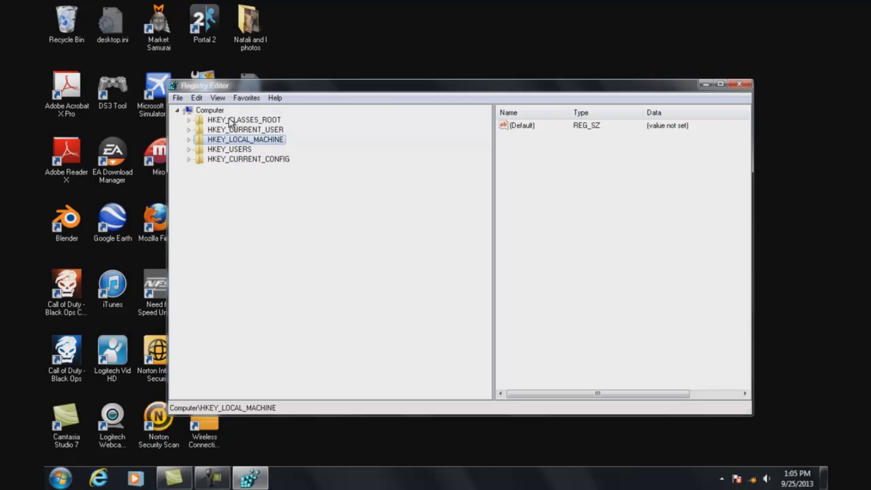
Expand HKEY_LOCAL_MACHINE and its SOFTWARE key in the registry tree
click(189, 140)
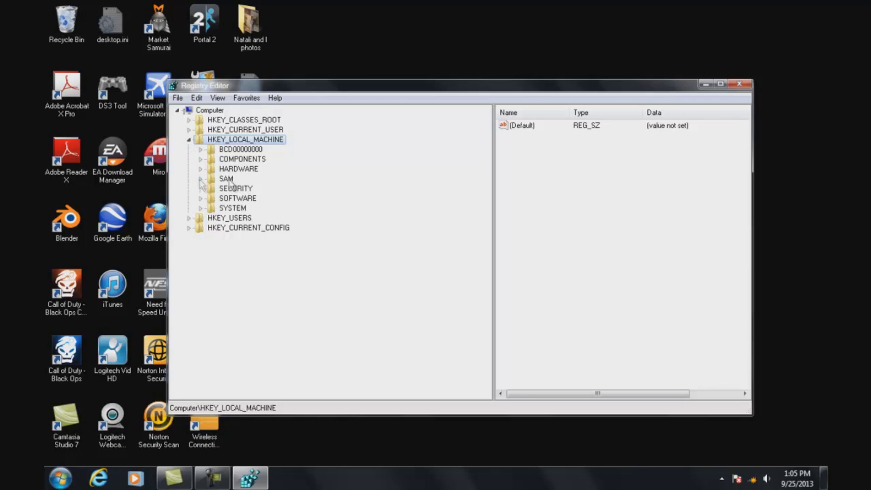
click(200, 198)
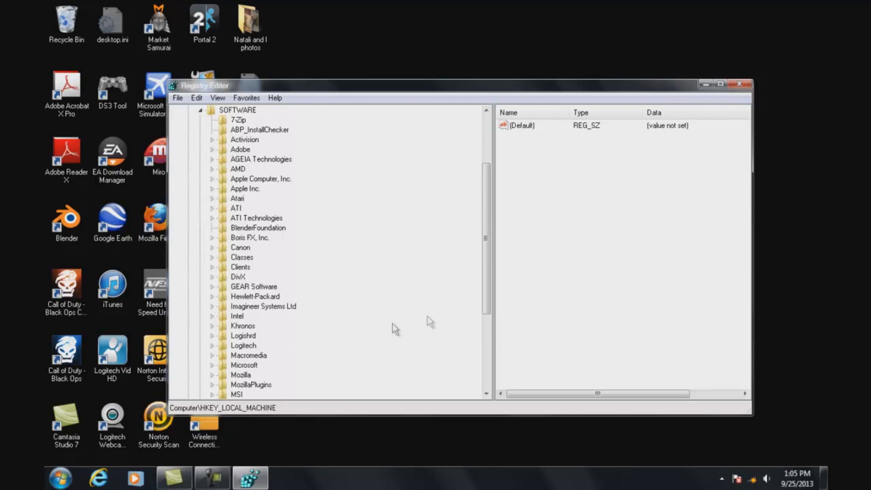
Expand SOFTWARE\Microsoft, then its Windows NT key to reveal CurrentVersion
drag(486, 249, 486, 276)
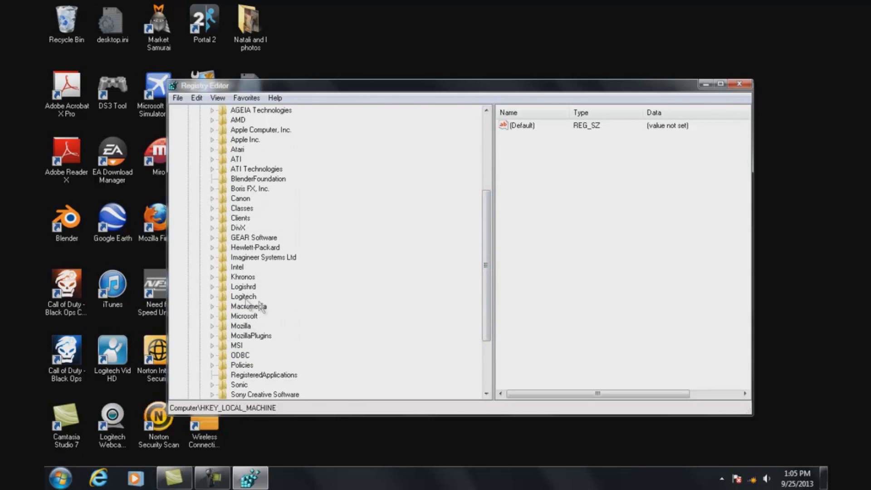
click(212, 316)
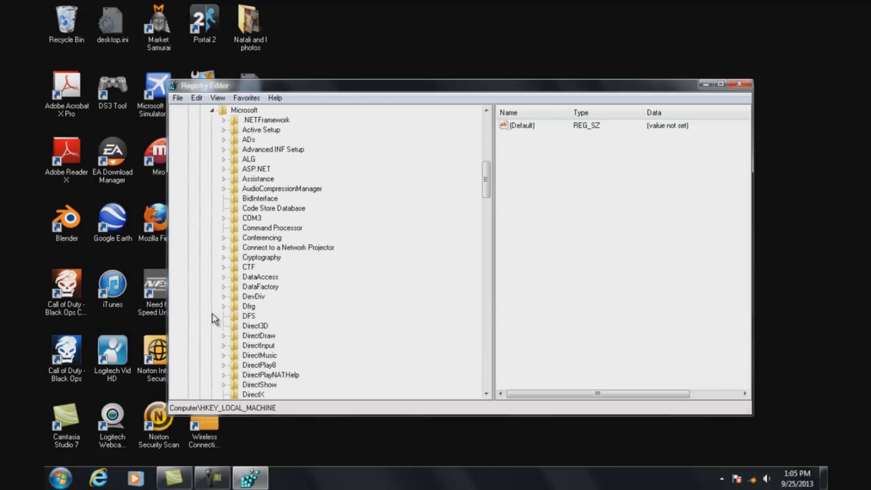
scroll(487, 186, down, 1)
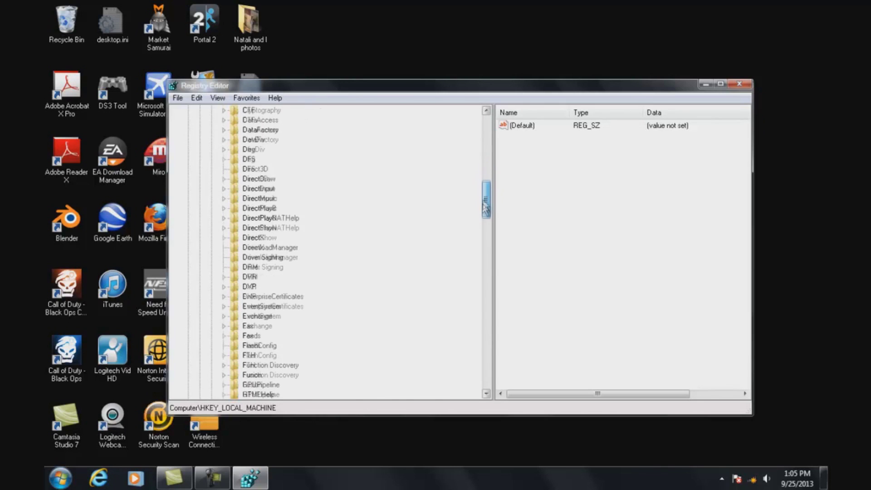
drag(484, 205, 463, 352)
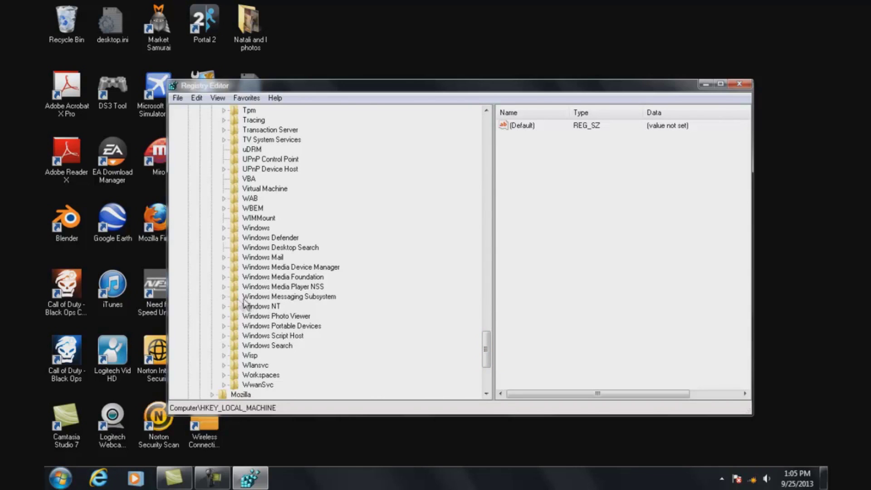
click(224, 307)
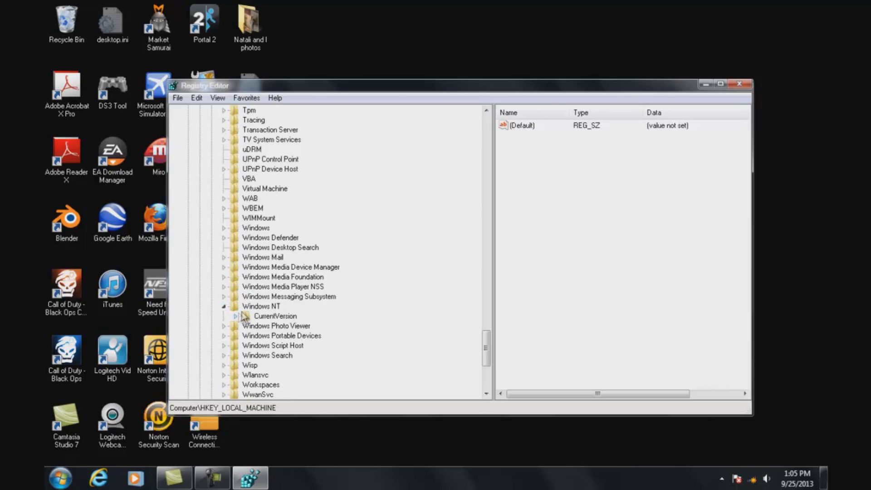
Expand CurrentVersion and ProfileList to list the profile SID keys, including the .bak one
click(235, 316)
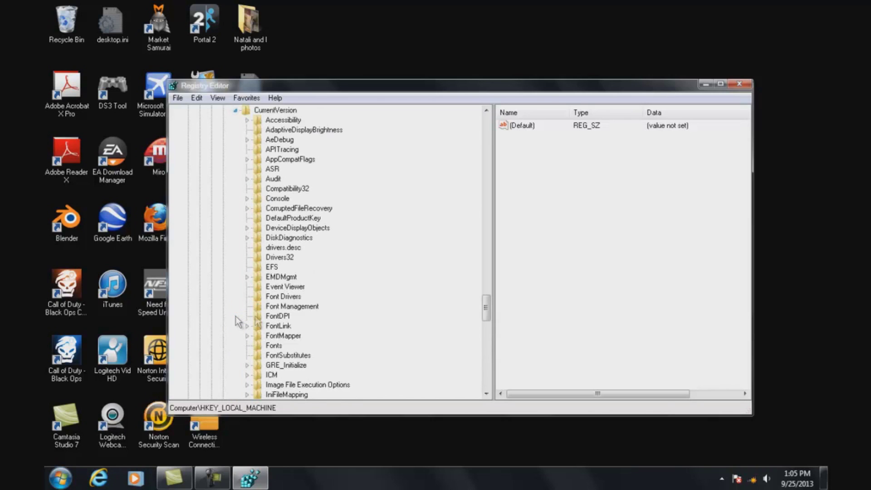
drag(487, 309, 487, 335)
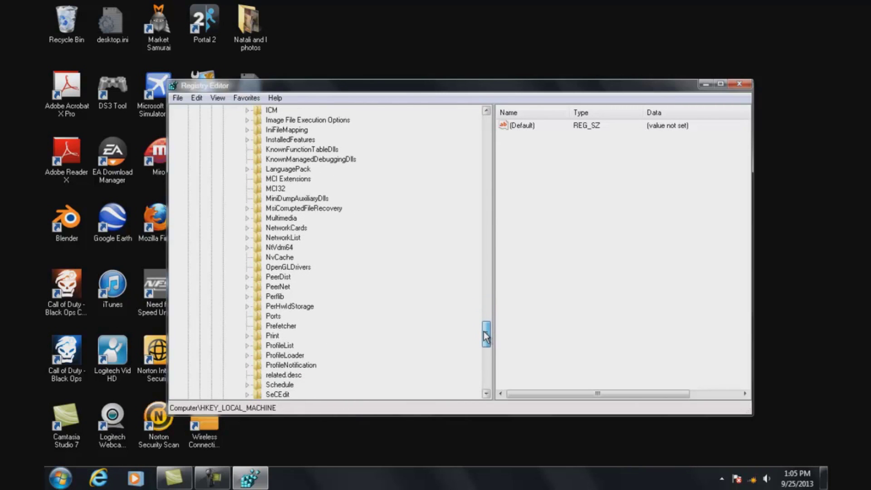
click(247, 346)
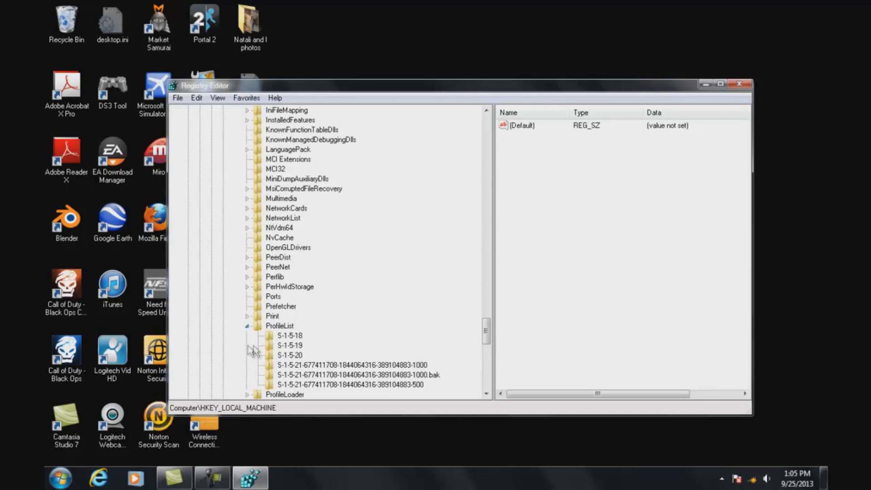
drag(487, 335, 487, 344)
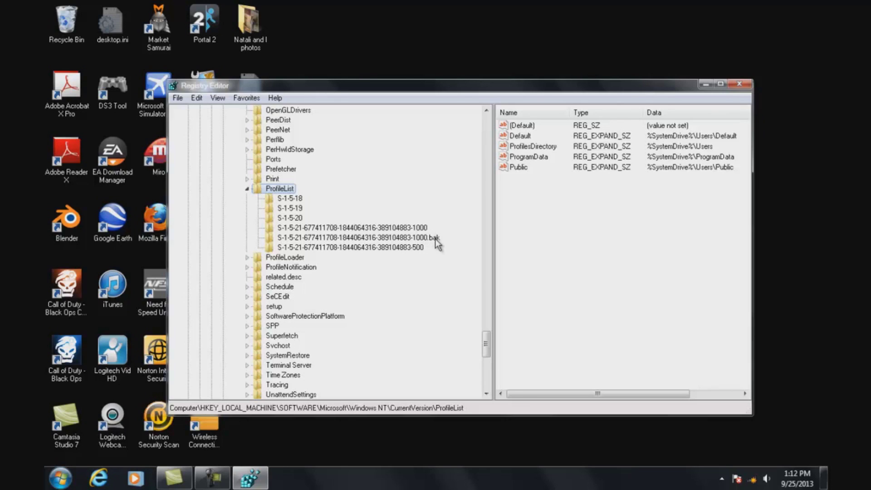
Compare the 1000.bak and 1000 profile keys' values, ending on 1000.bak
click(407, 241)
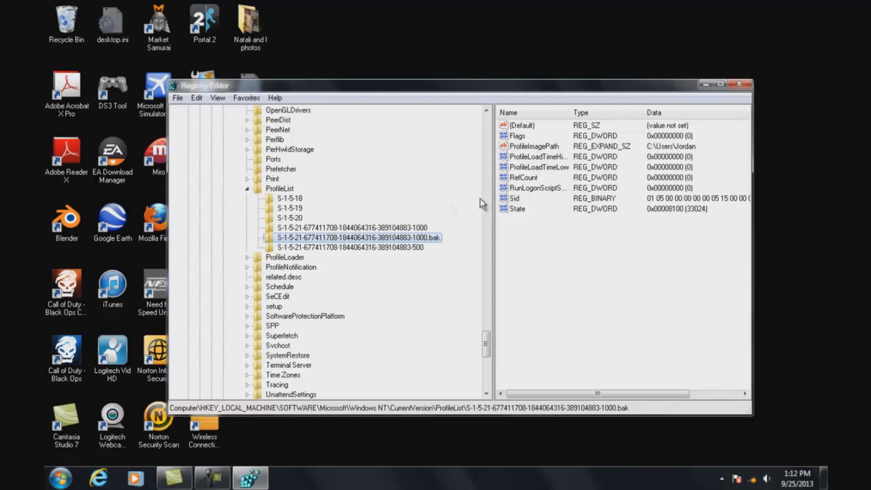
click(392, 227)
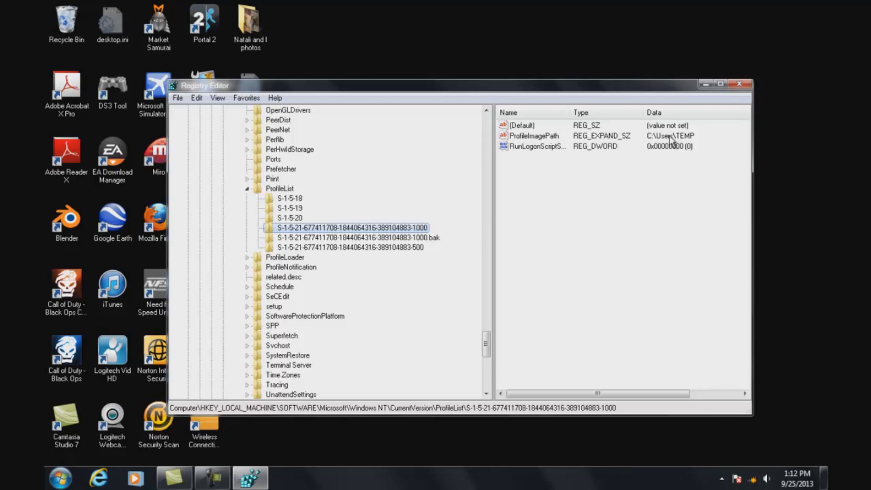
click(398, 238)
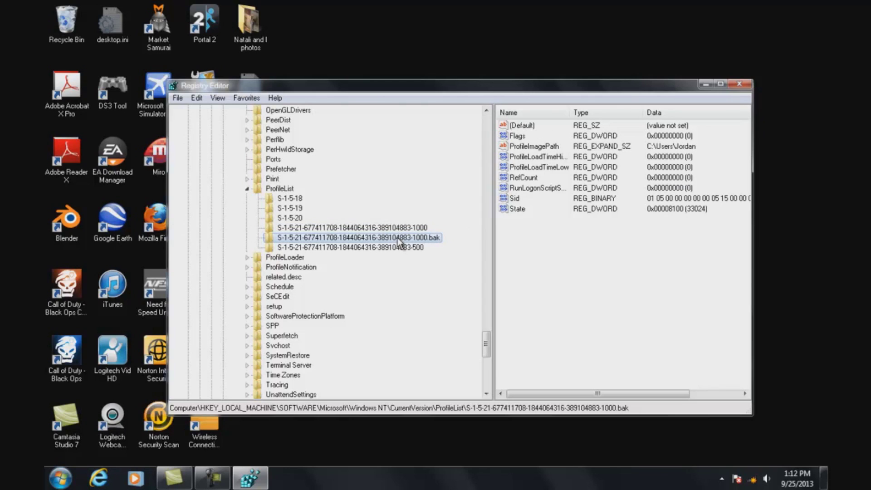
Rename the 1000.bak SID key so its name ends in .tmp
right_click(433, 241)
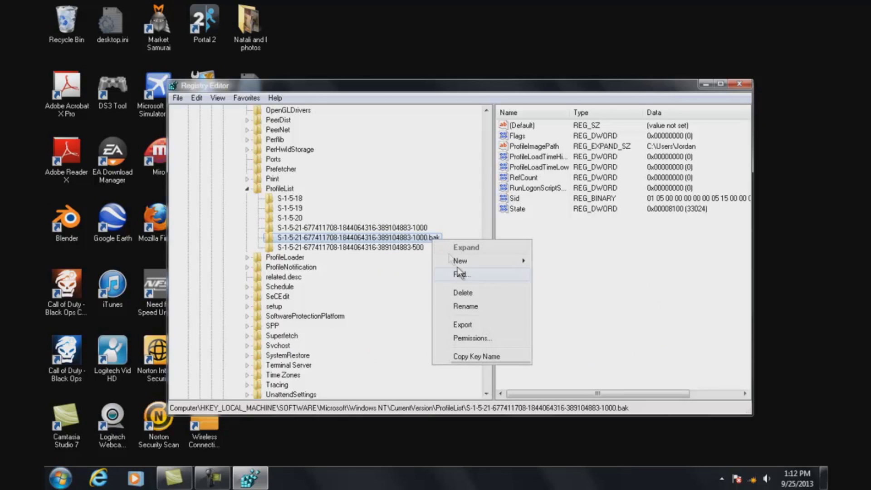
click(463, 307)
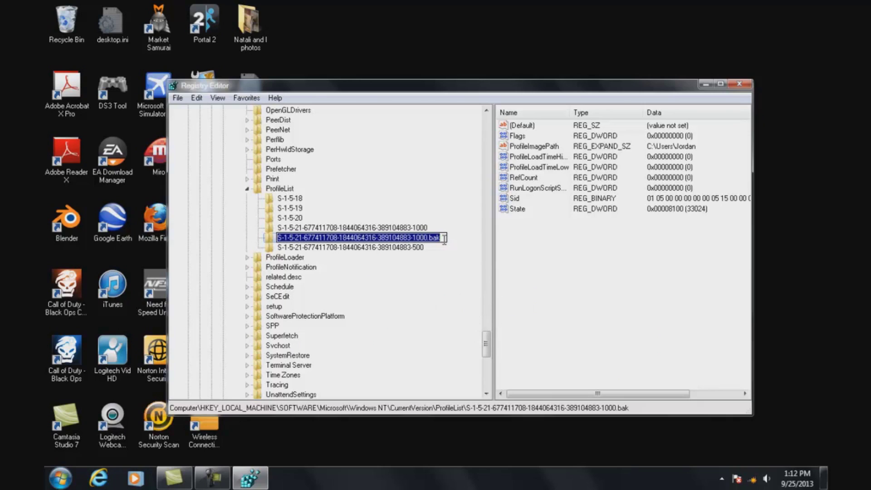
key(End)
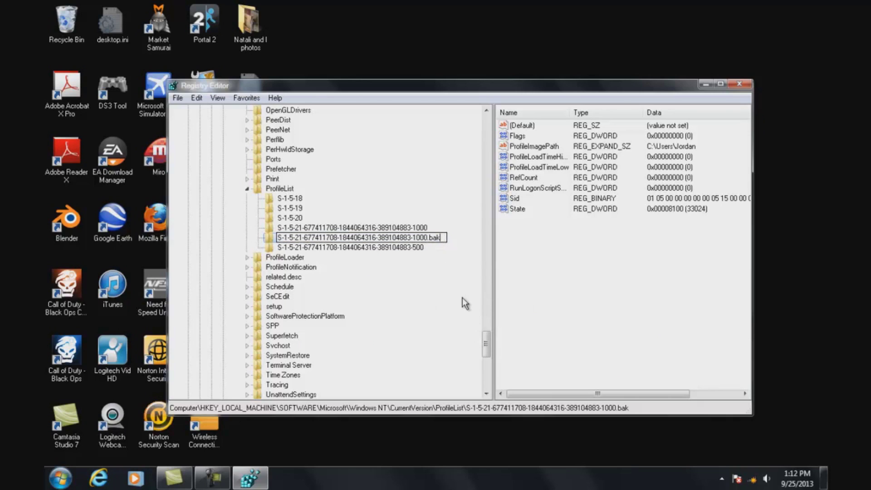
key(BackSpace)
key(BackSpace)
key(BackSpace)
text(t)
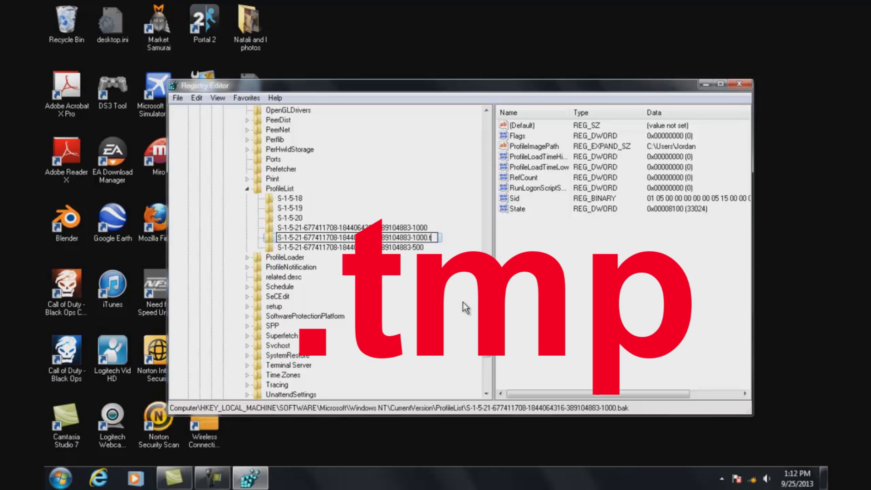
text(mp)
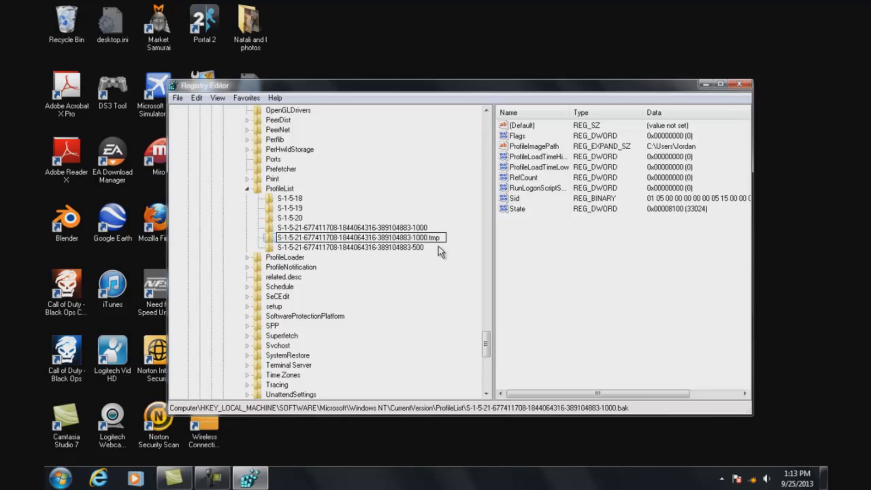
key(Return)
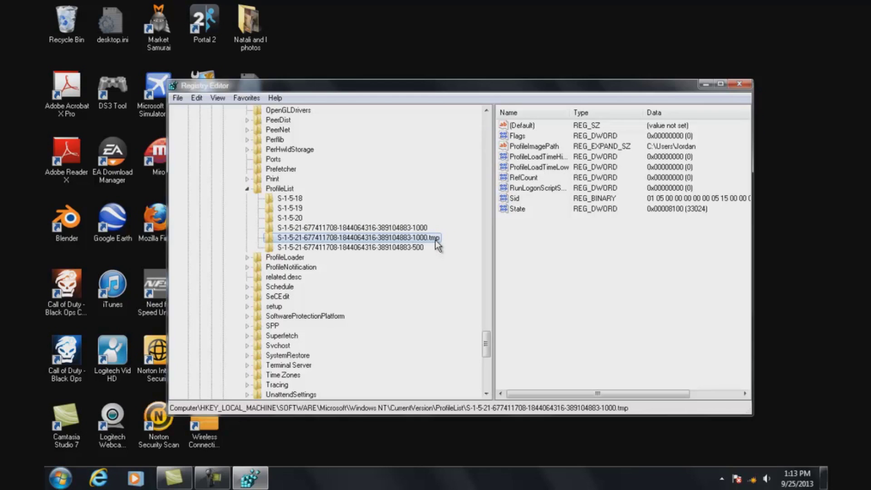
Exit Registry Editor through the File menu
click(178, 98)
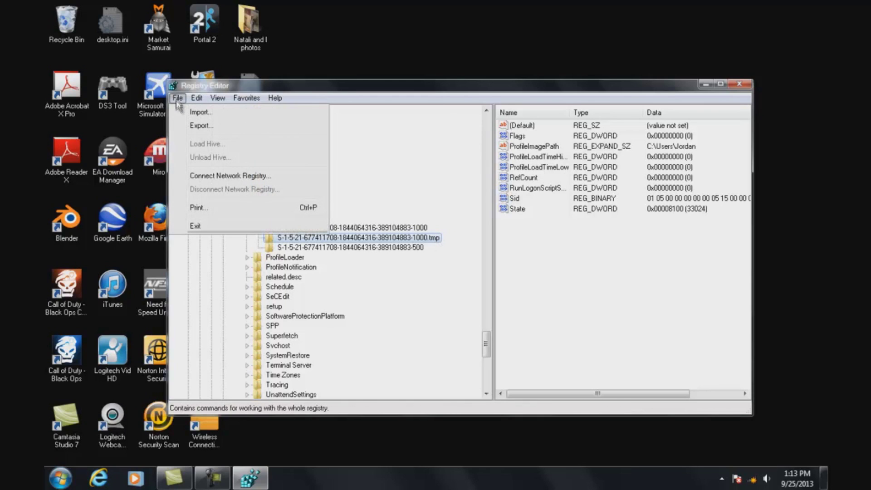
click(200, 225)
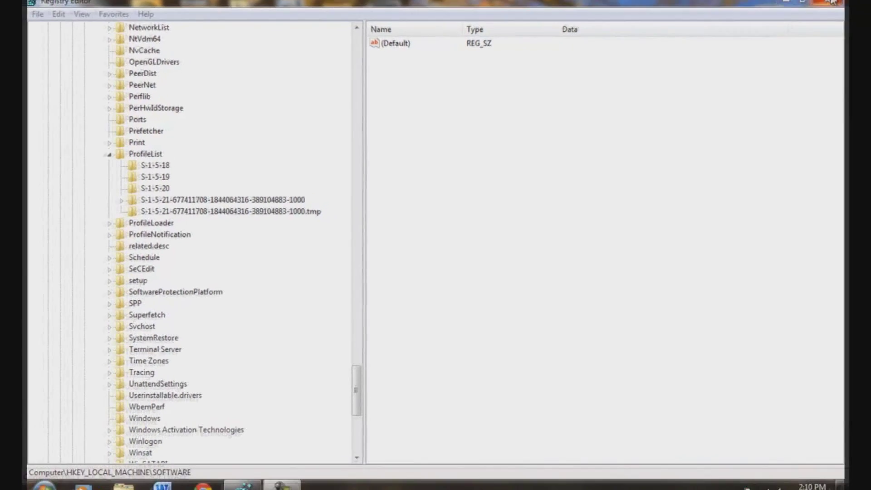
Restart Windows and enter the account password at the logon screen
click(60, 478)
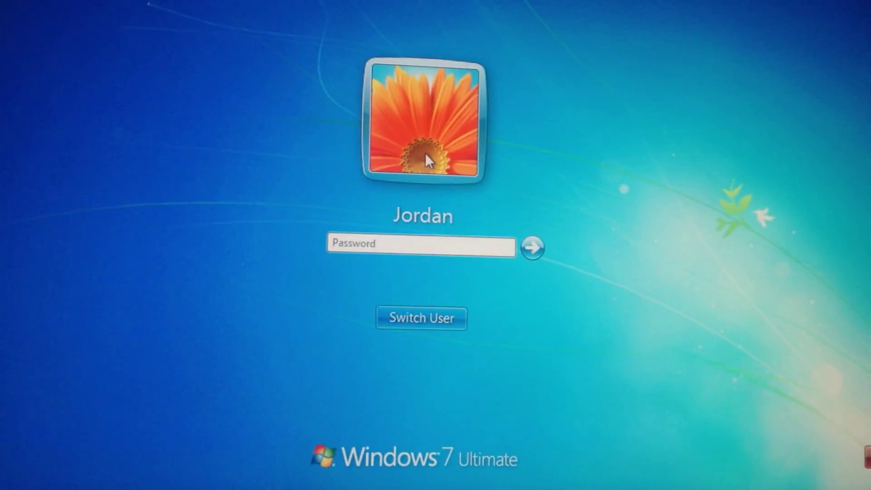
text(**)
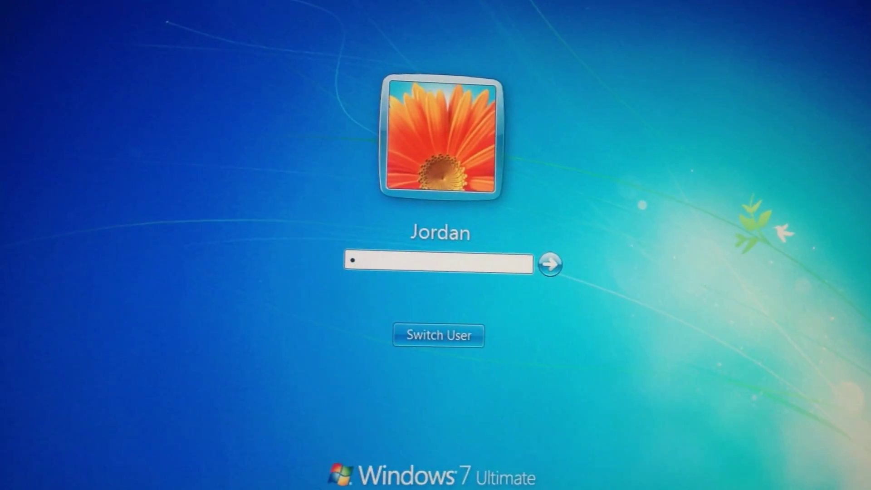
text(***)
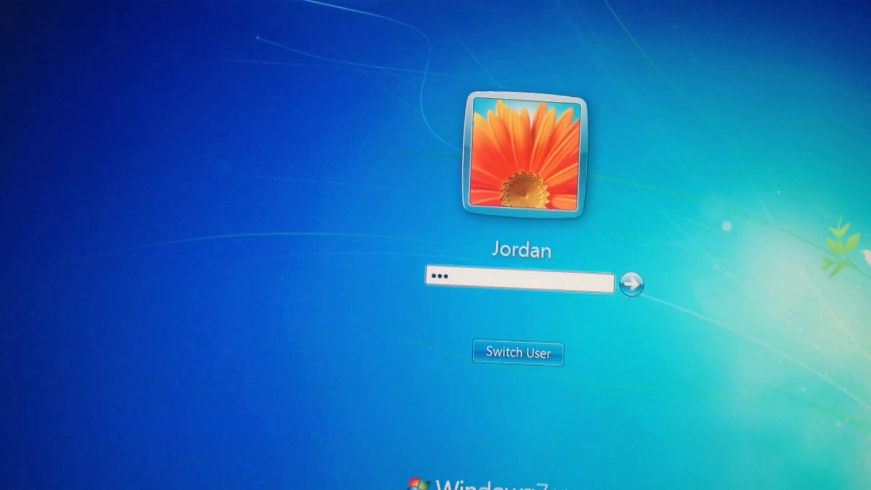
text(****)
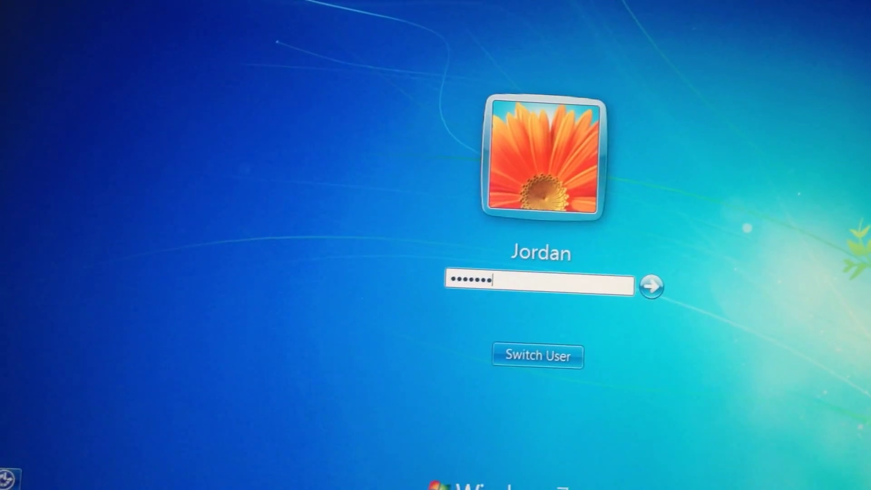
text(*)
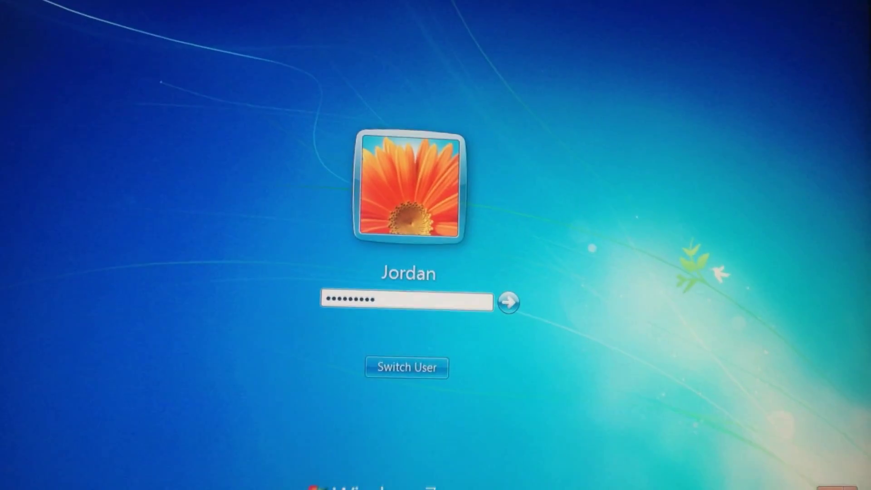
Submit the password to sign back in to the restored profile
key(Return)
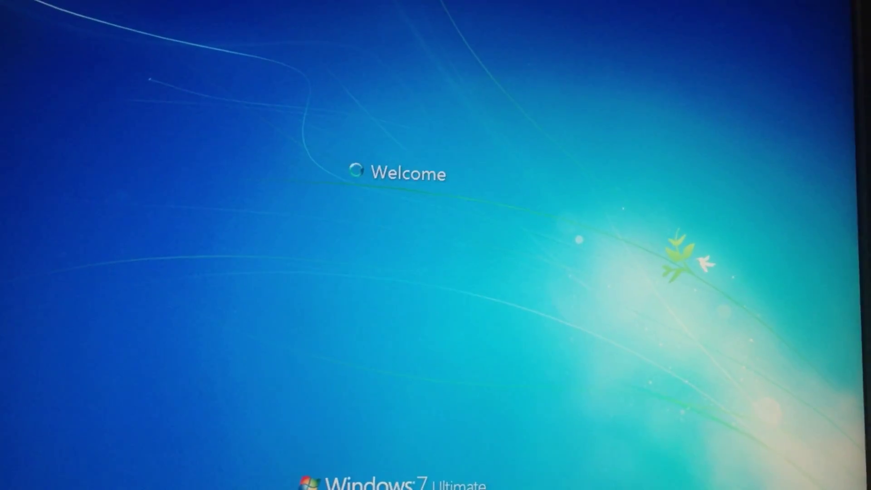